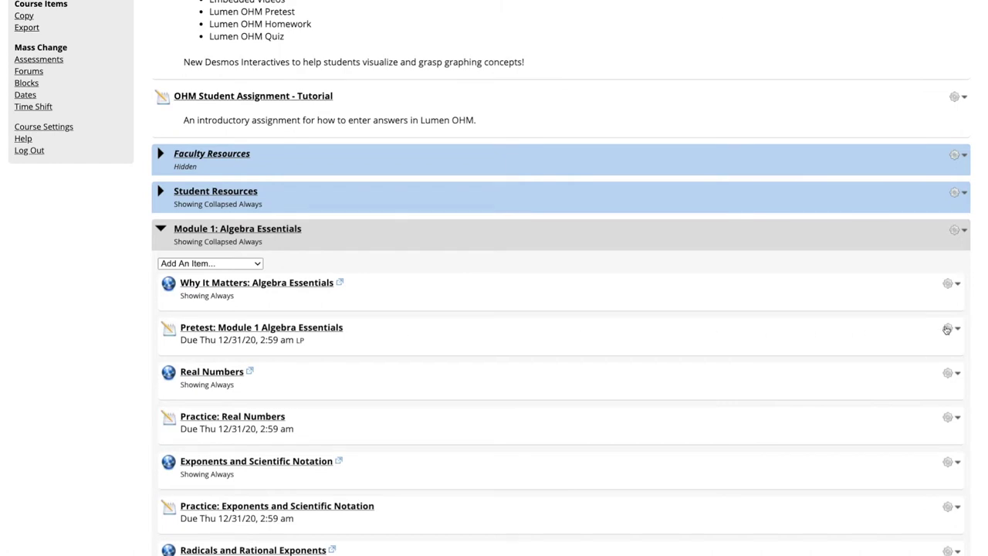
Step: Open the gear options menu for Pretest: Module 1 Algebra Essentials
{"action": "left_click", "coordinate": [947, 330]}
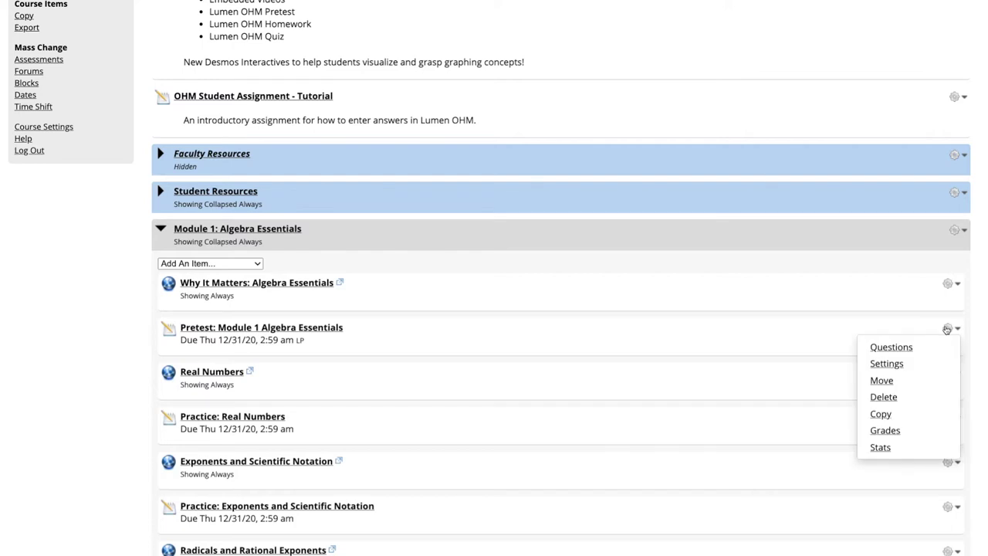
Step: Open the pretest's question list and open Change Settings for Q1, Classify a real number v1
{"action": "left_click", "coordinate": [896, 347]}
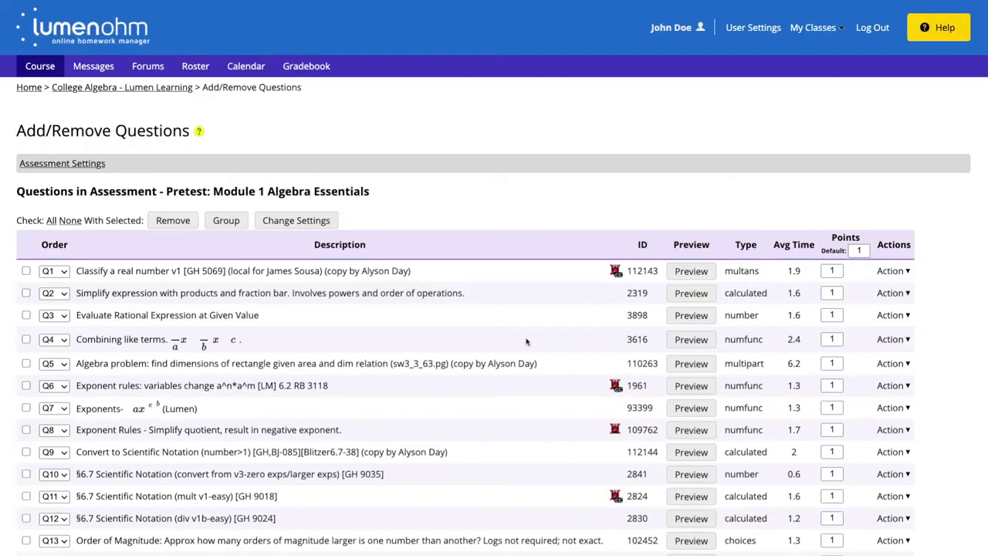
{"action": "scroll", "coordinate": [452, 337], "scroll_direction": "down", "scroll_amount": 1}
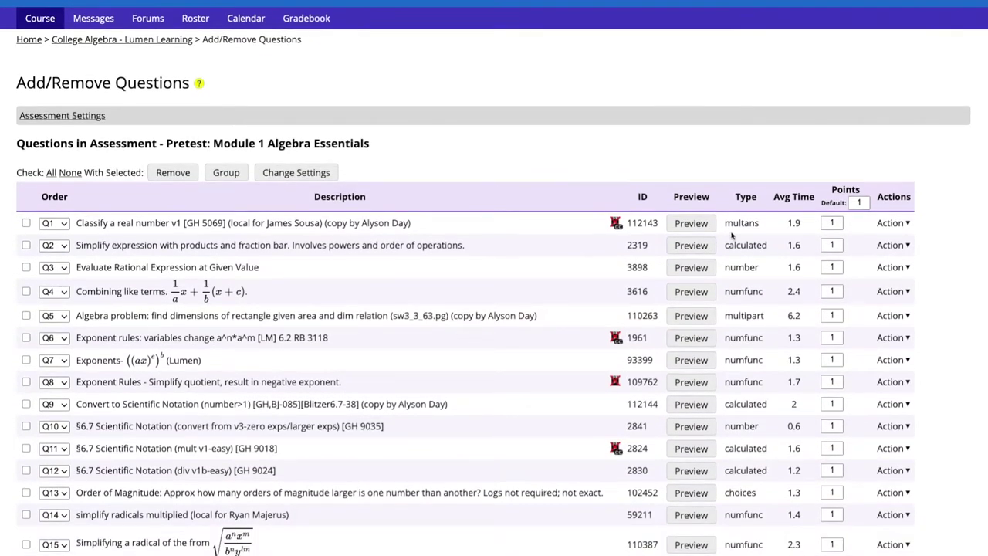
{"action": "left_click", "coordinate": [889, 223]}
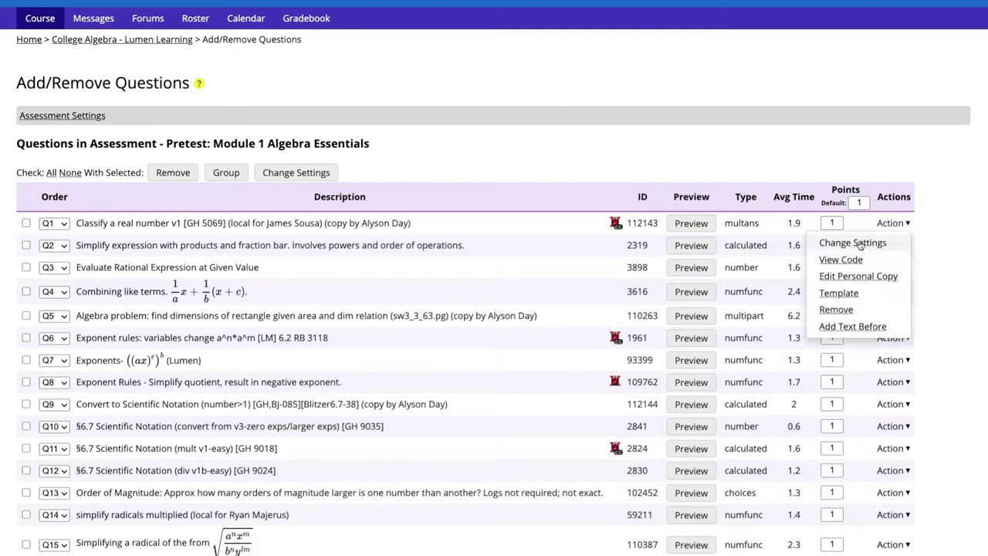
{"action": "left_click", "coordinate": [860, 244]}
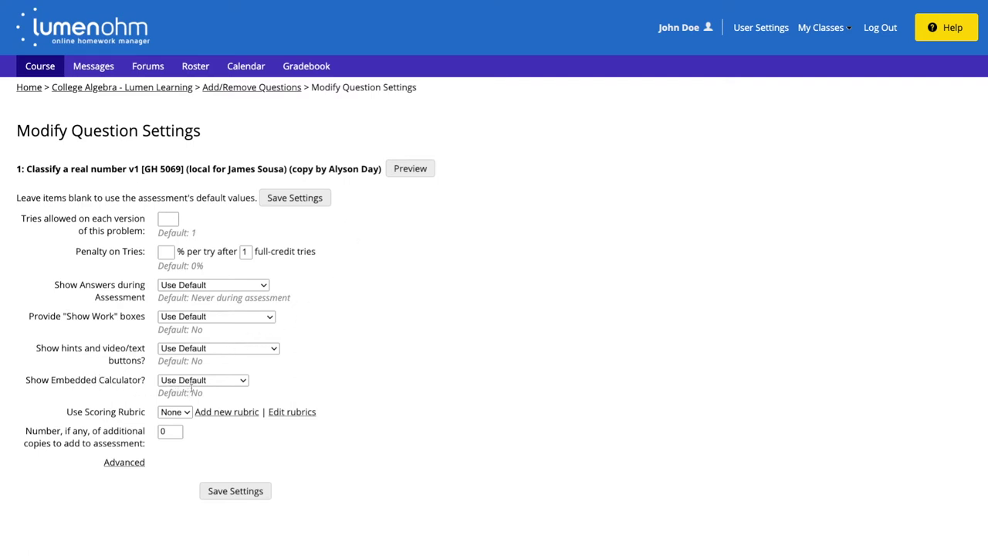
Step: Set question 1's Show Embedded Calculator option to Basic Calculator and save
{"action": "left_click", "coordinate": [195, 382]}
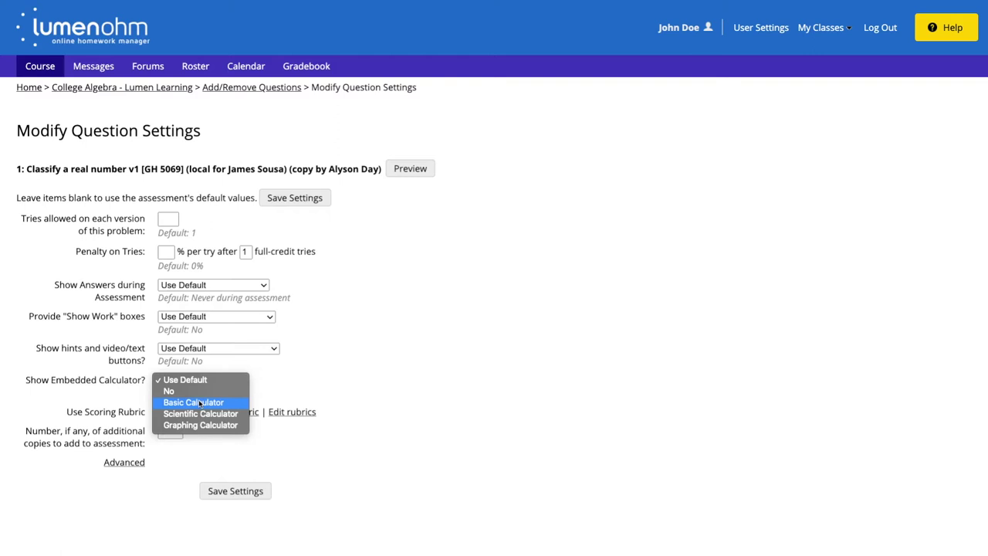
{"action": "left_click", "coordinate": [199, 403]}
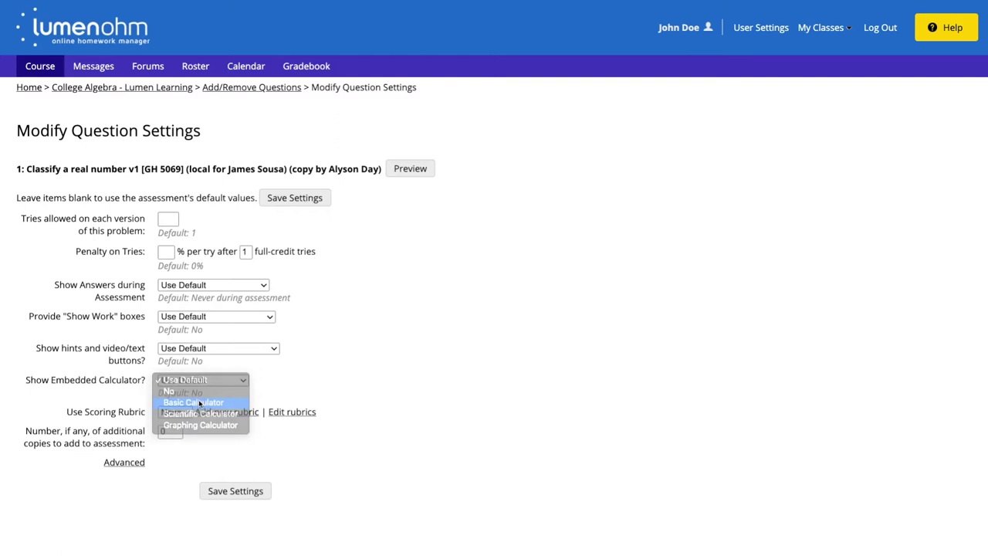
{"action": "left_click", "coordinate": [244, 492]}
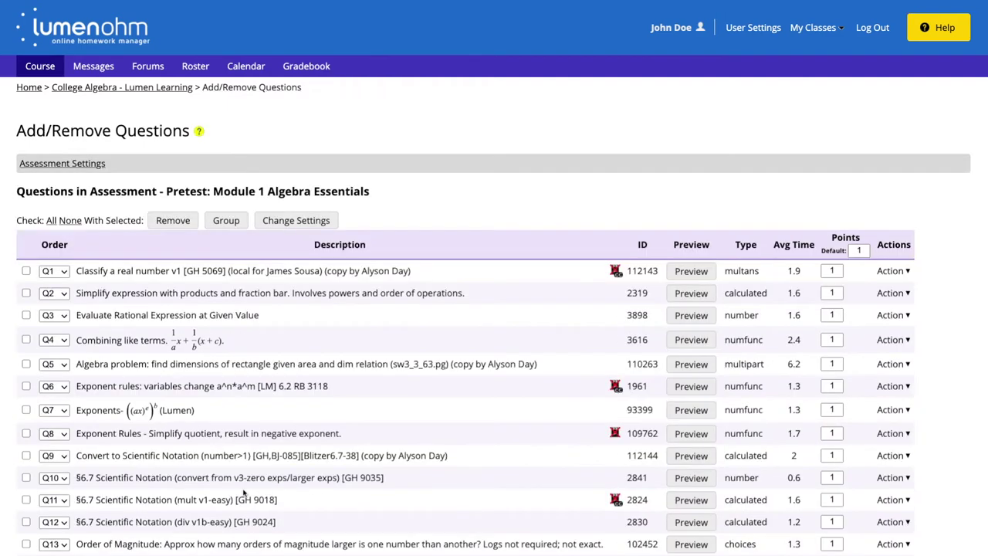
Step: Finish the question list with Done and open the Module 1 pretest from the course page
{"action": "scroll", "coordinate": [274, 304], "scroll_direction": "down", "scroll_amount": 1}
{"action": "scroll", "coordinate": [274, 303], "scroll_direction": "down", "scroll_amount": 3}
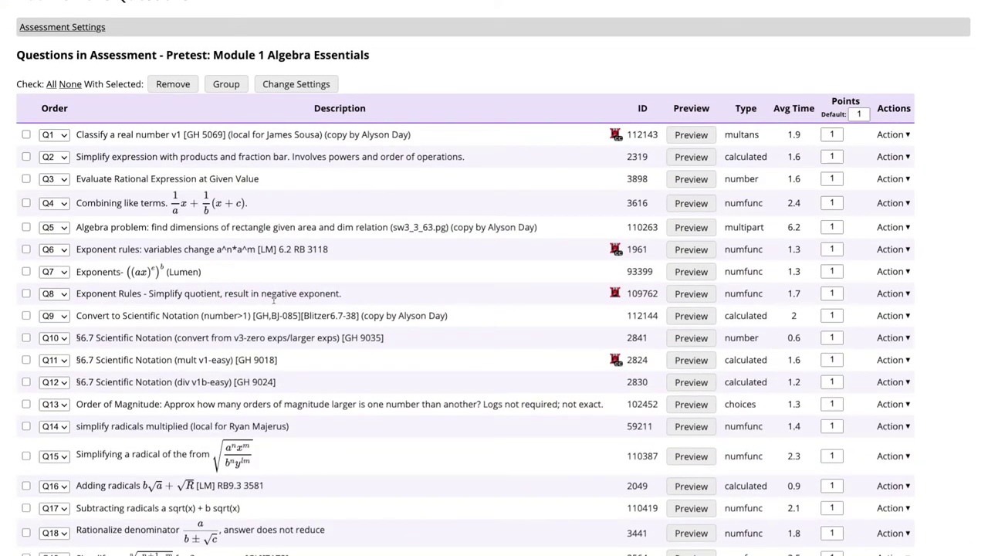
{"action": "scroll", "coordinate": [274, 301], "scroll_direction": "down", "scroll_amount": 4}
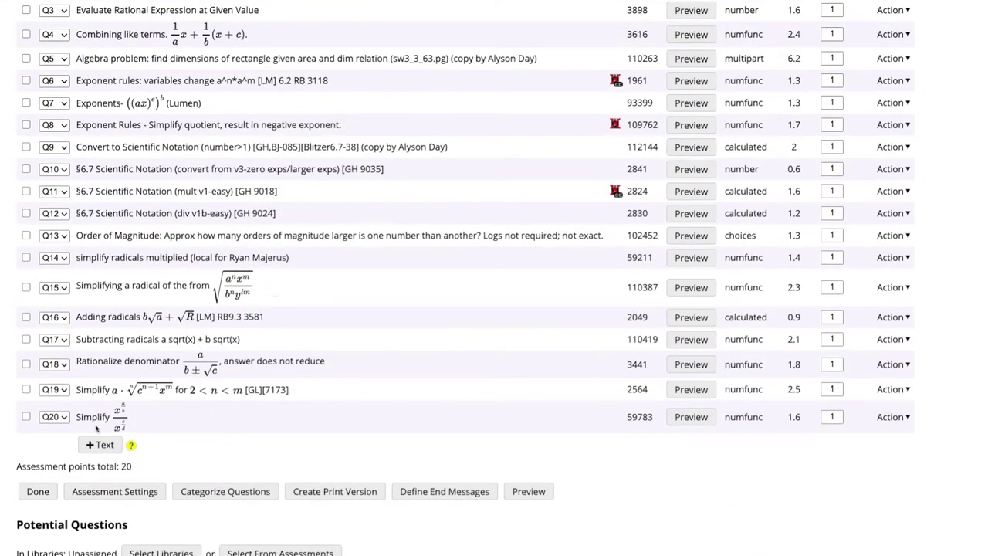
{"action": "left_click", "coordinate": [38, 491]}
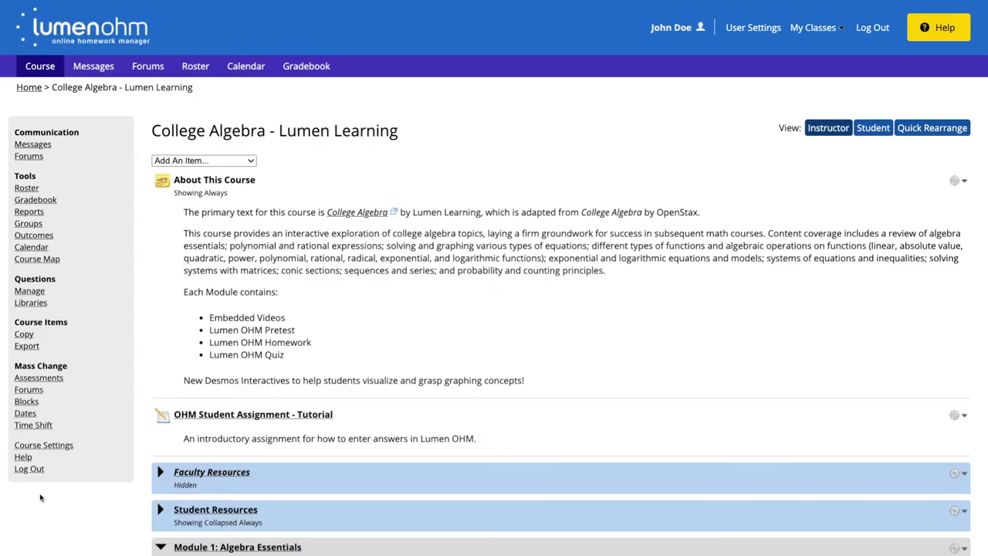
{"action": "scroll", "coordinate": [383, 199], "scroll_direction": "down", "scroll_amount": 4}
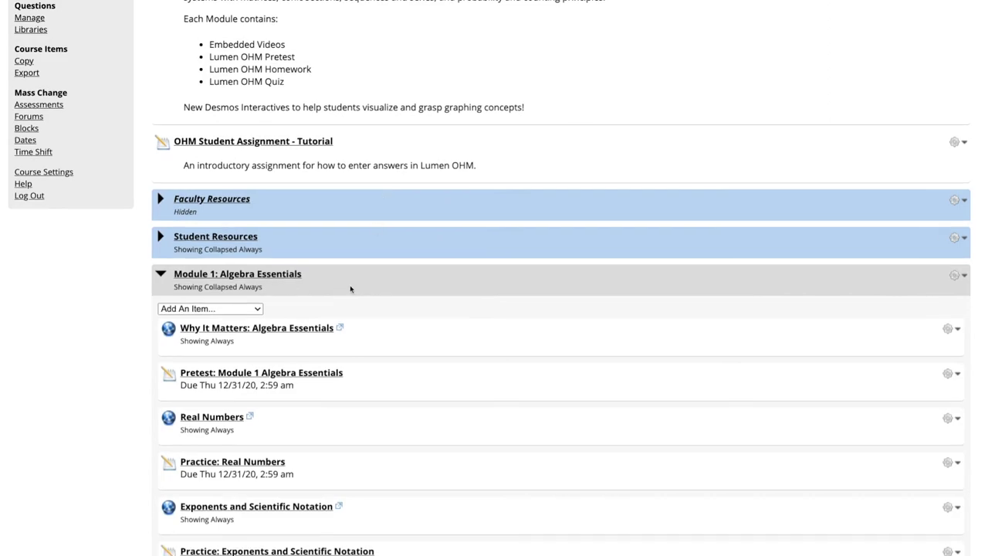
{"action": "left_click", "coordinate": [324, 374]}
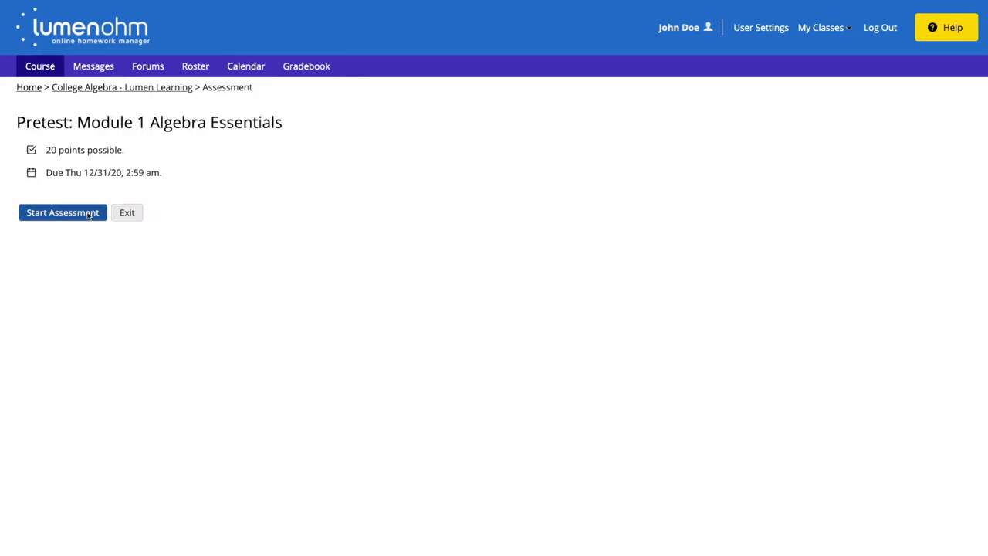
Step: Start the pretest and try question 1's calculator, popping it out, moving it, then closing it
{"action": "left_click", "coordinate": [88, 213]}
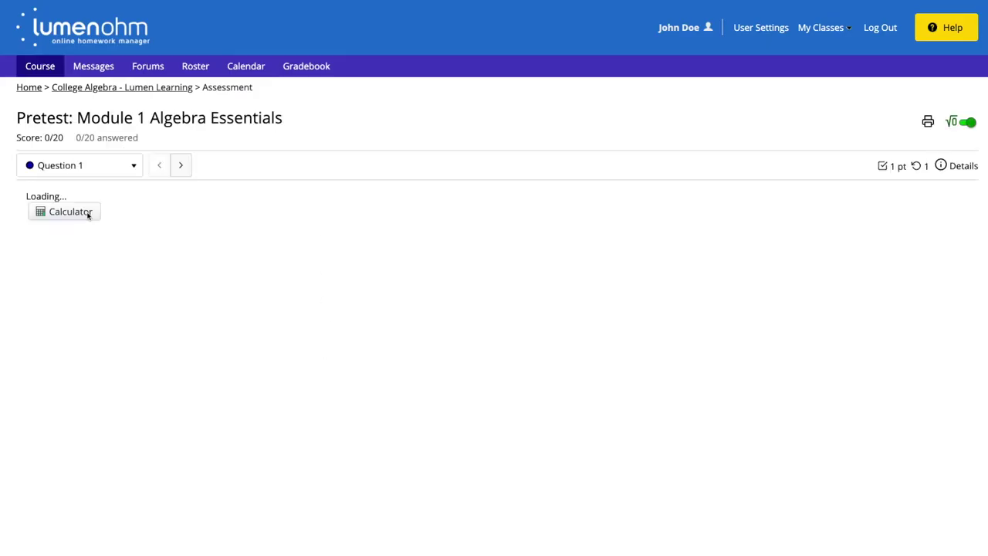
{"action": "left_click", "coordinate": [77, 349]}
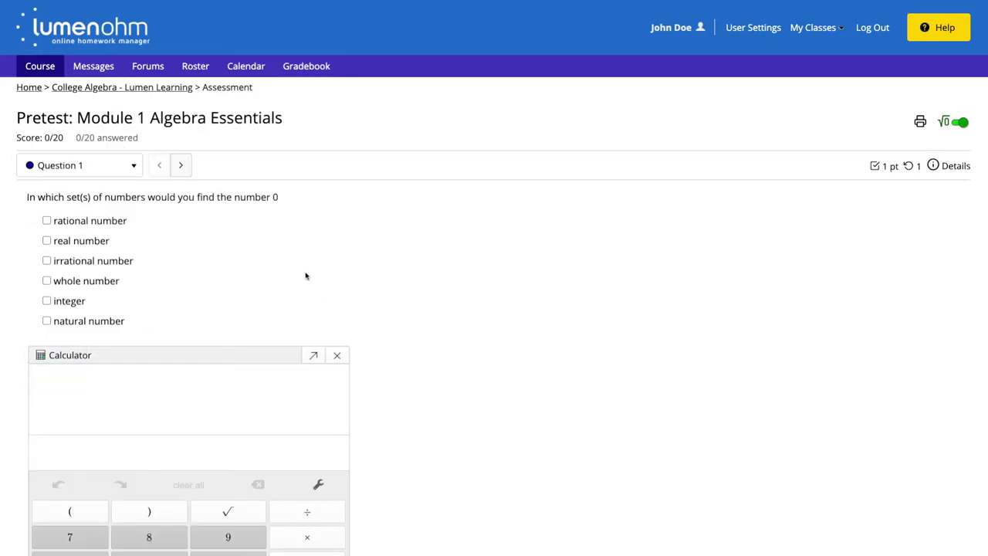
{"action": "scroll", "coordinate": [305, 309], "scroll_direction": "down", "scroll_amount": 1}
{"action": "left_click", "coordinate": [312, 321]}
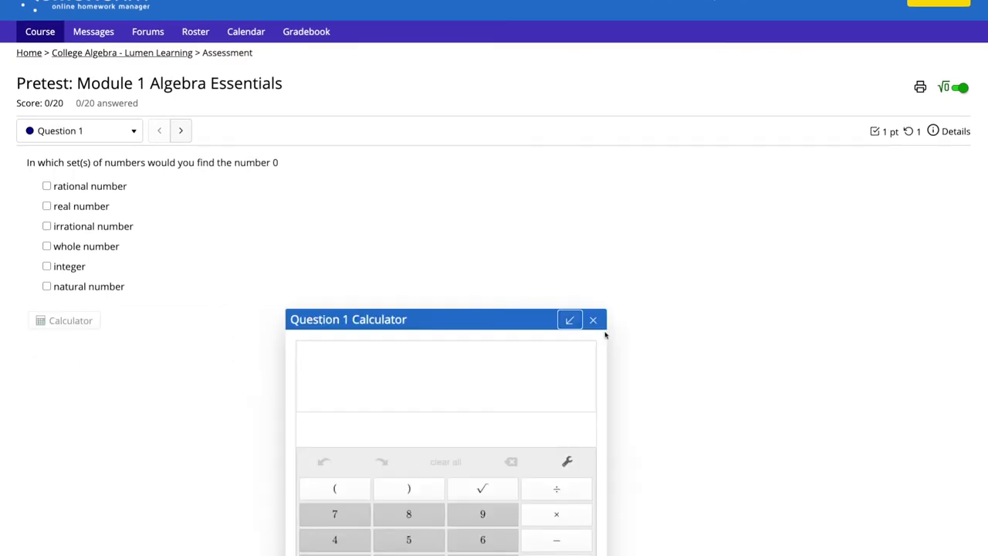
{"action": "left_click_drag", "start_coordinate": [482, 319], "coordinate": [409, 191]}
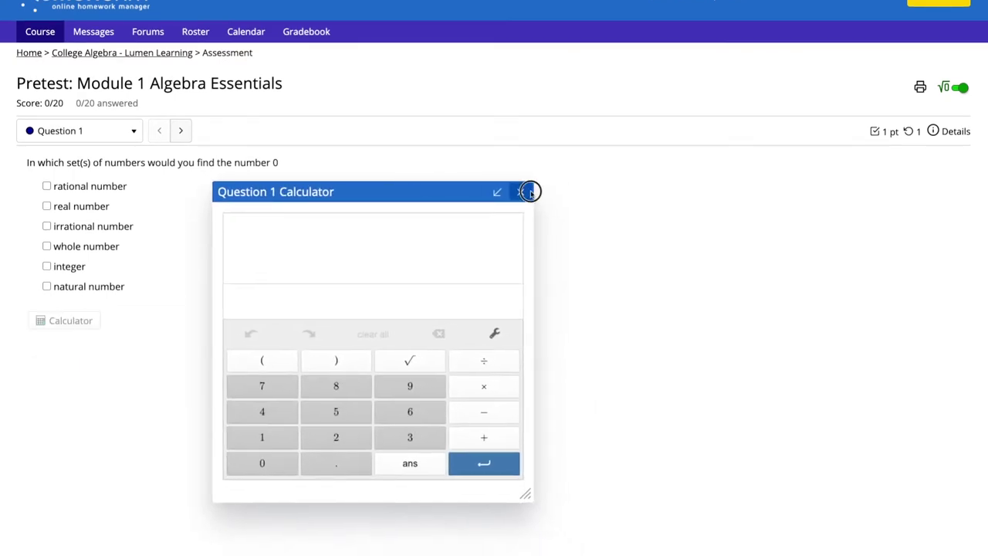
{"action": "left_click", "coordinate": [521, 191]}
Step: Jump to question 2 in the preview, then return to the College Algebra course page
{"action": "left_click", "coordinate": [102, 167]}
{"action": "left_click", "coordinate": [98, 219]}
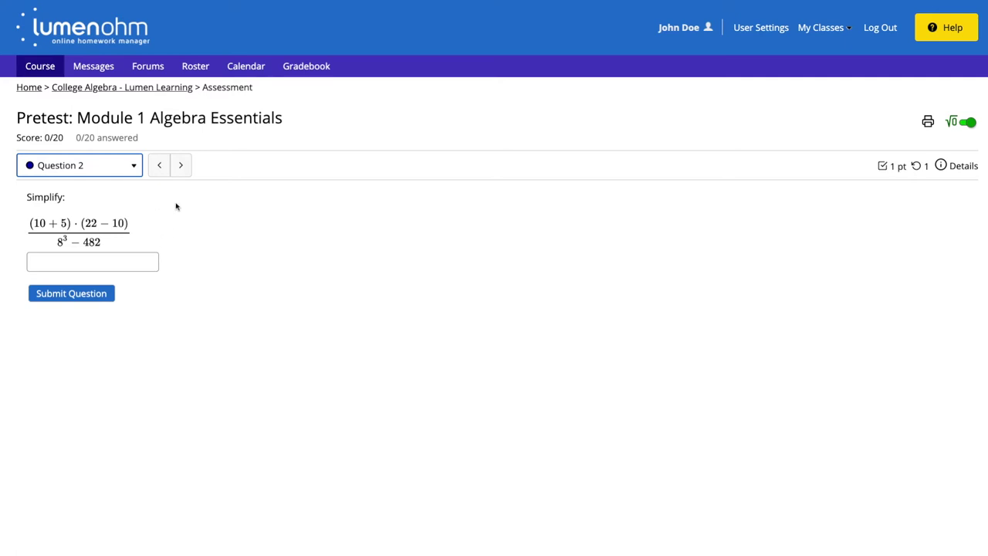
{"action": "left_click", "coordinate": [169, 92]}
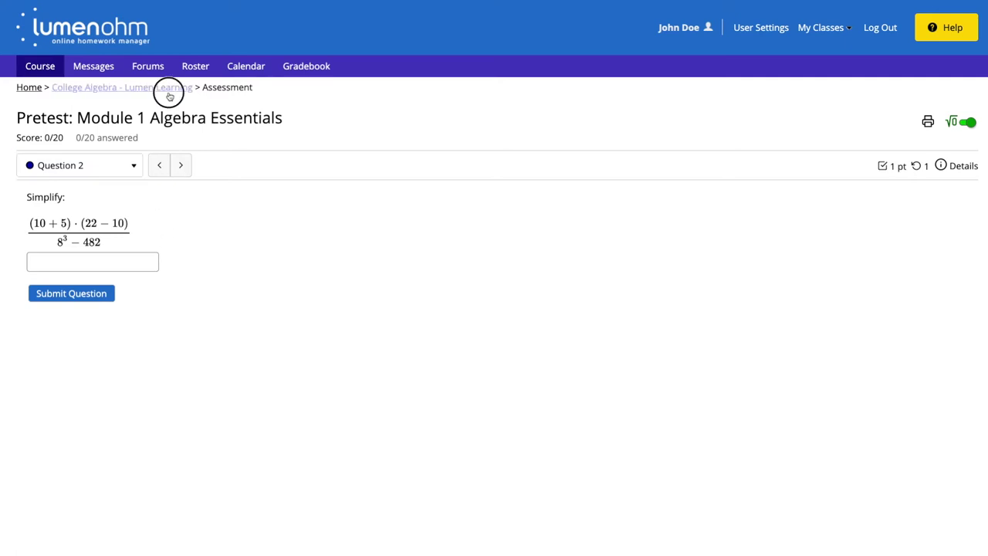
Step: Reopen the Module 1 pretest's Questions list from its gear menu on the course page
{"action": "scroll", "coordinate": [393, 281], "scroll_direction": "down", "scroll_amount": 3}
{"action": "scroll", "coordinate": [395, 274], "scroll_direction": "down", "scroll_amount": 2}
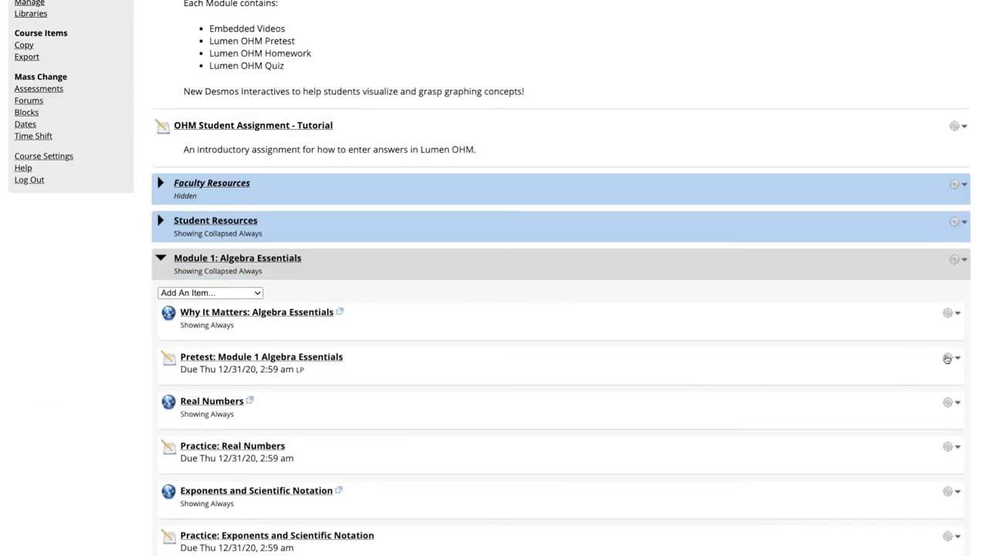
{"action": "left_click", "coordinate": [947, 358]}
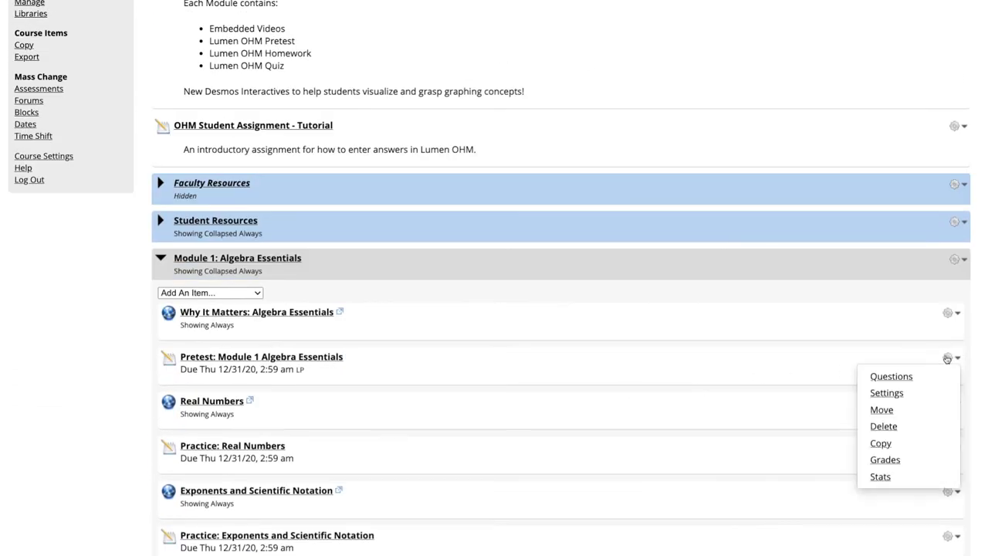
{"action": "left_click", "coordinate": [891, 377]}
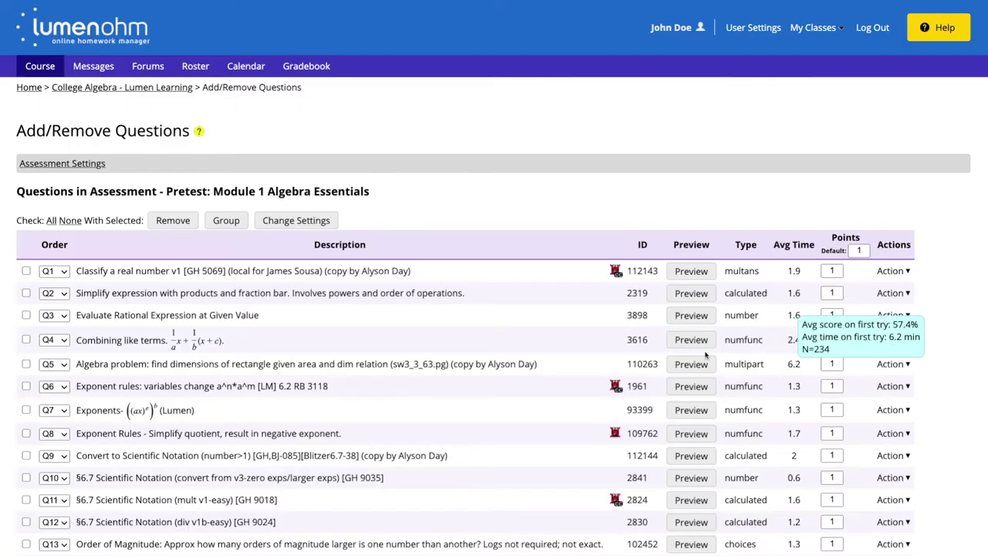
Step: Select questions 2, 3 and 4 and open their combined Change Settings page
{"action": "scroll", "coordinate": [461, 329], "scroll_direction": "down", "scroll_amount": 2}
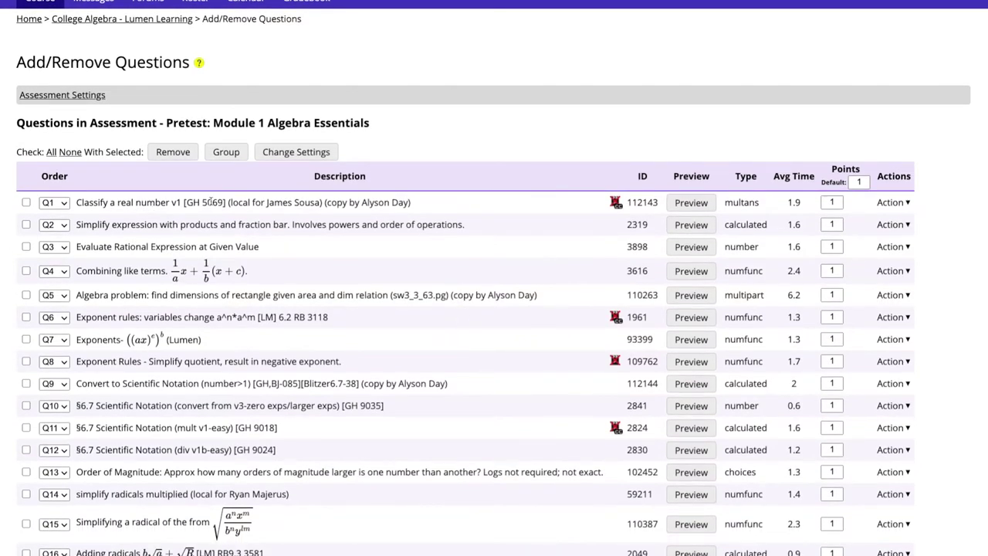
{"action": "left_click", "coordinate": [26, 225]}
{"action": "left_click", "coordinate": [26, 247]}
{"action": "left_click", "coordinate": [26, 271]}
{"action": "left_click", "coordinate": [309, 152]}
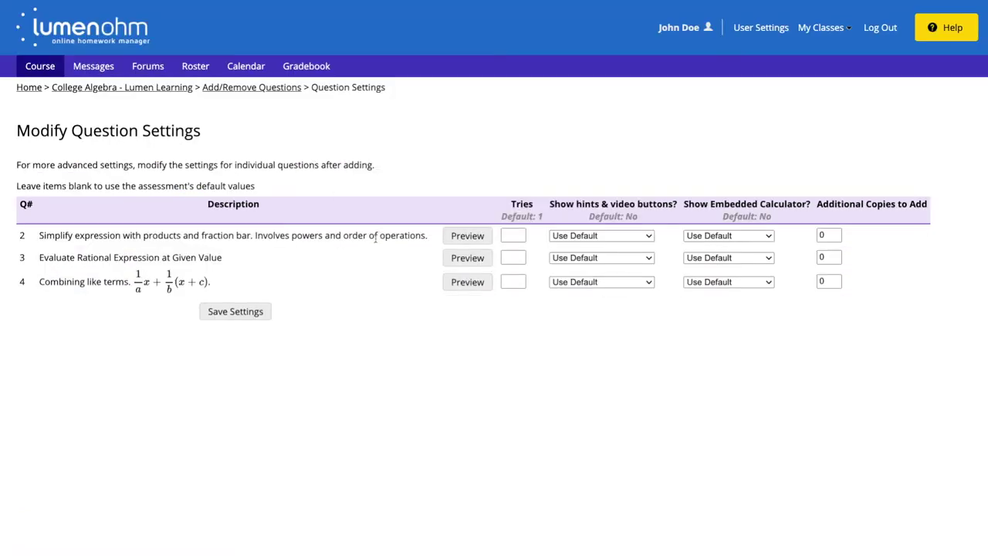
Step: Set the embedded calculator for questions 2, 3 and 4 to Scientific Calculator and save
{"action": "left_click", "coordinate": [757, 236]}
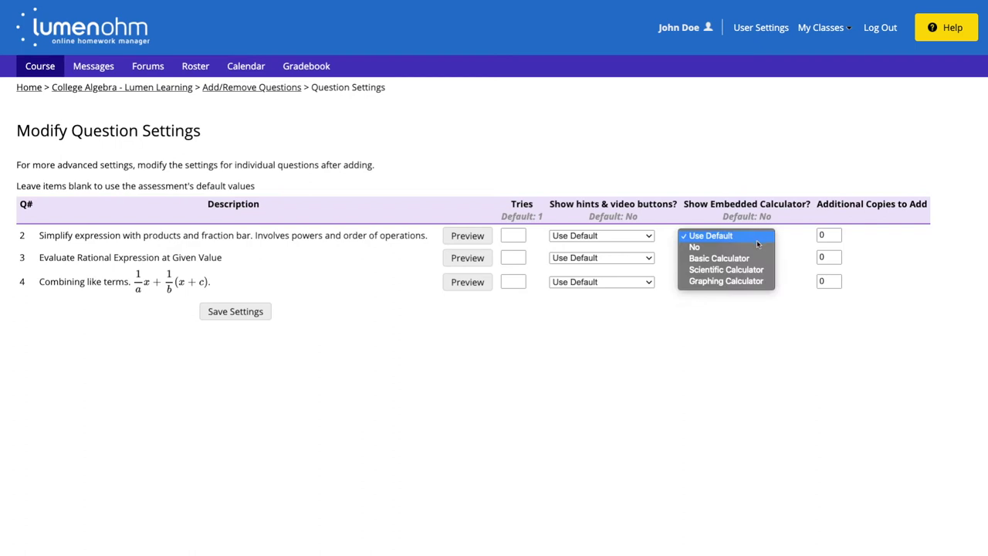
{"action": "left_click", "coordinate": [757, 269]}
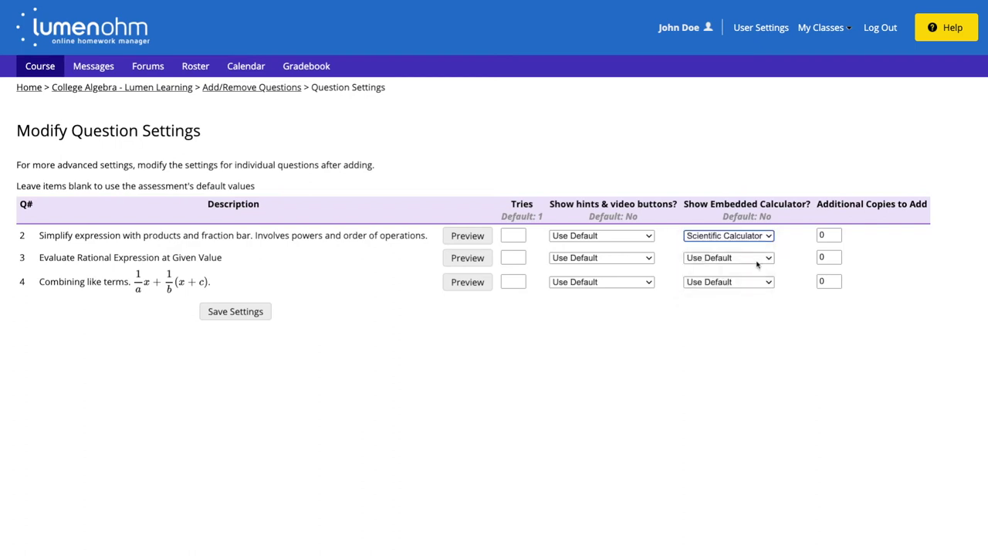
{"action": "left_click", "coordinate": [756, 261]}
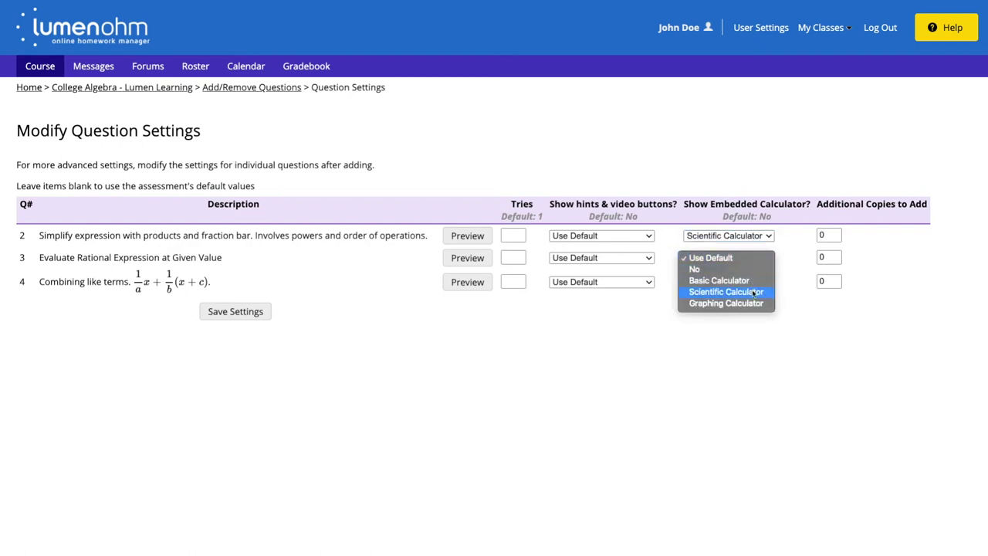
{"action": "left_click", "coordinate": [754, 292]}
{"action": "left_click", "coordinate": [753, 282]}
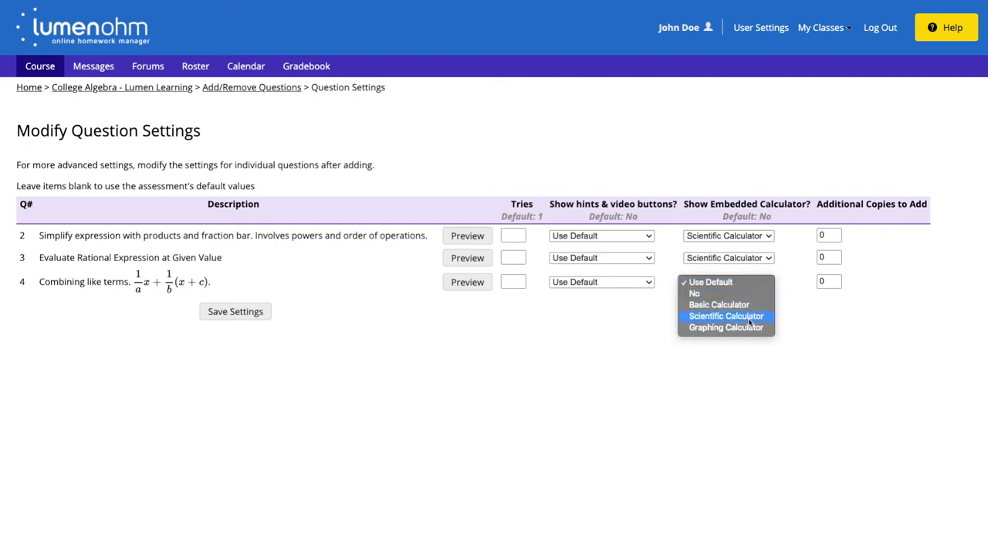
{"action": "left_click", "coordinate": [749, 319]}
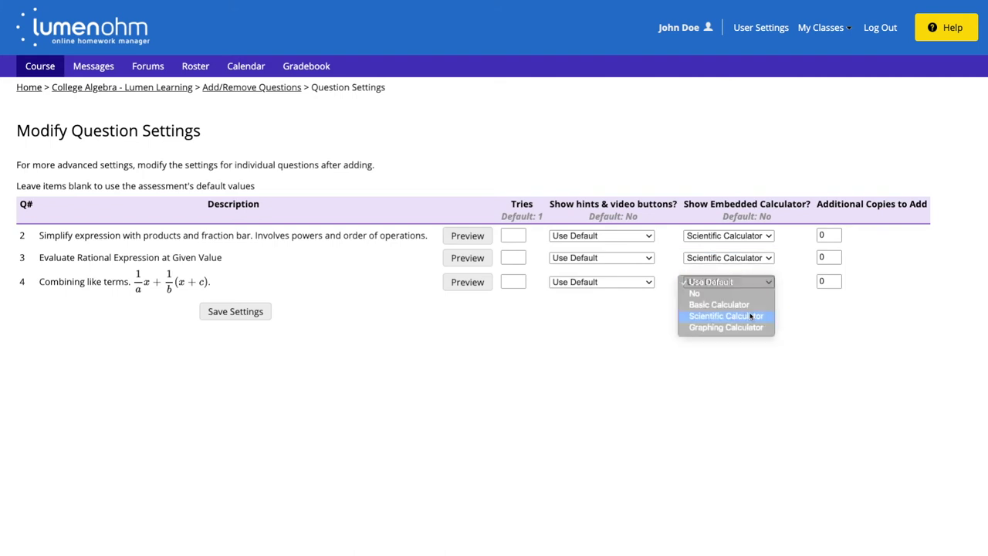
{"action": "left_click", "coordinate": [236, 311]}
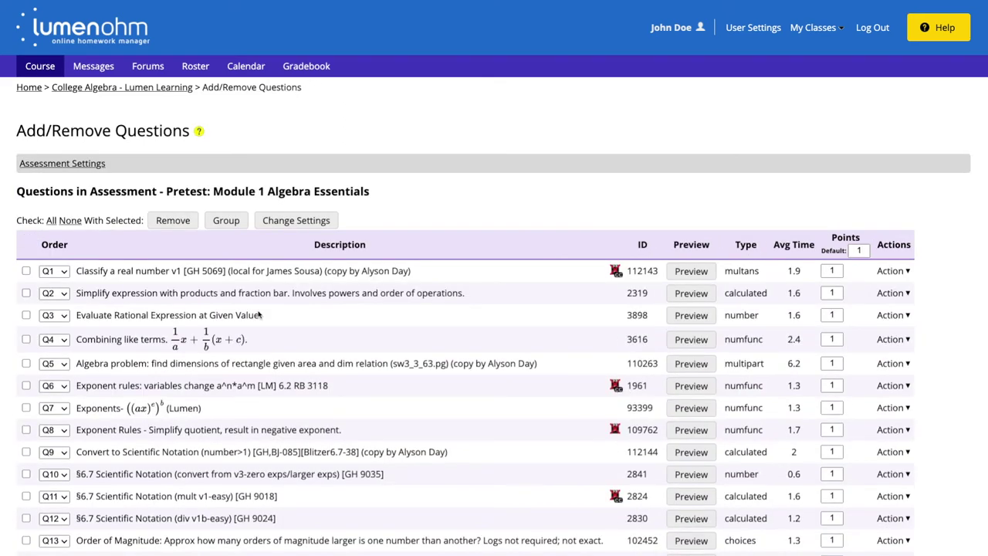
Step: Select questions 5 and 6 and open their shared Change Settings page
{"action": "scroll", "coordinate": [259, 314], "scroll_direction": "down", "scroll_amount": 1}
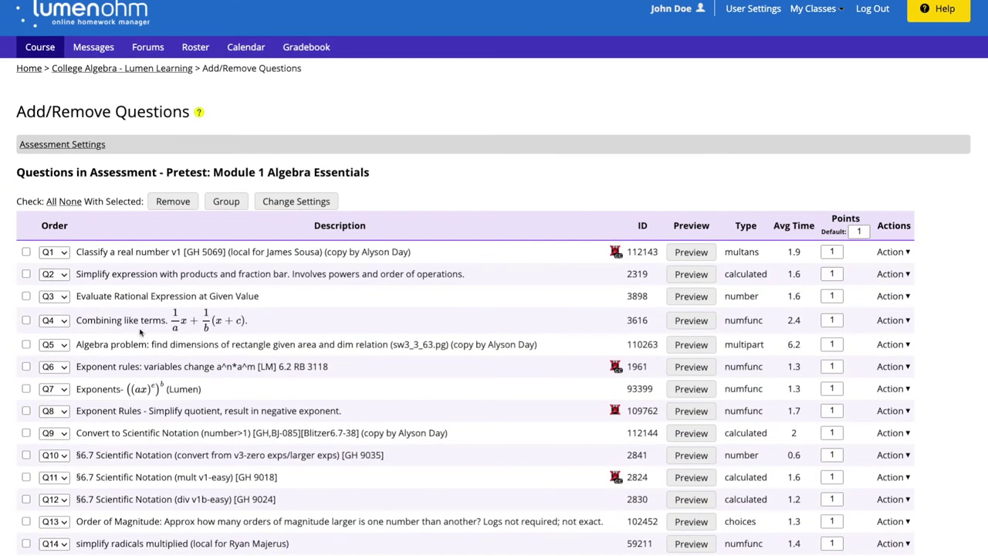
{"action": "left_click", "coordinate": [26, 344]}
{"action": "left_click", "coordinate": [26, 366]}
{"action": "scroll", "coordinate": [27, 369], "scroll_direction": "down", "scroll_amount": 1}
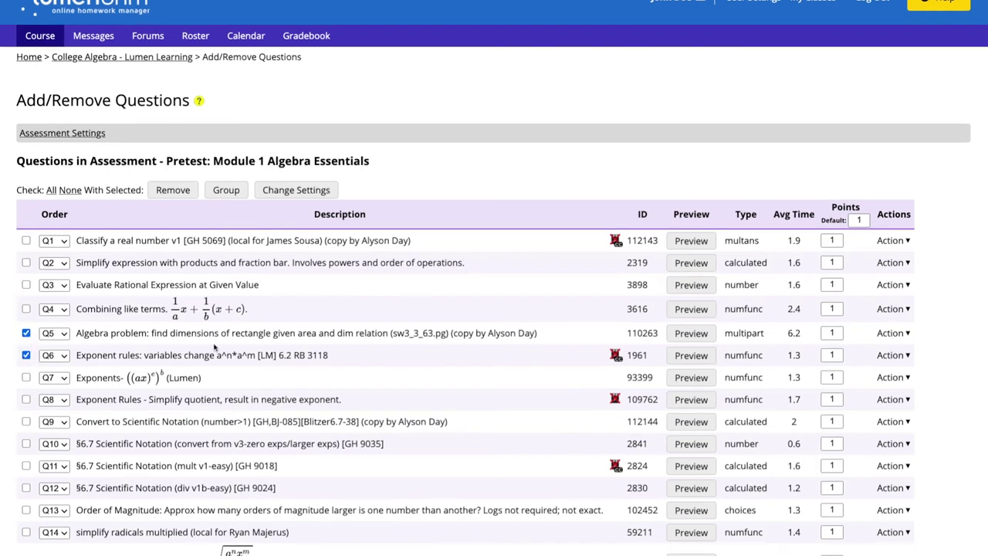
{"action": "left_click", "coordinate": [290, 193]}
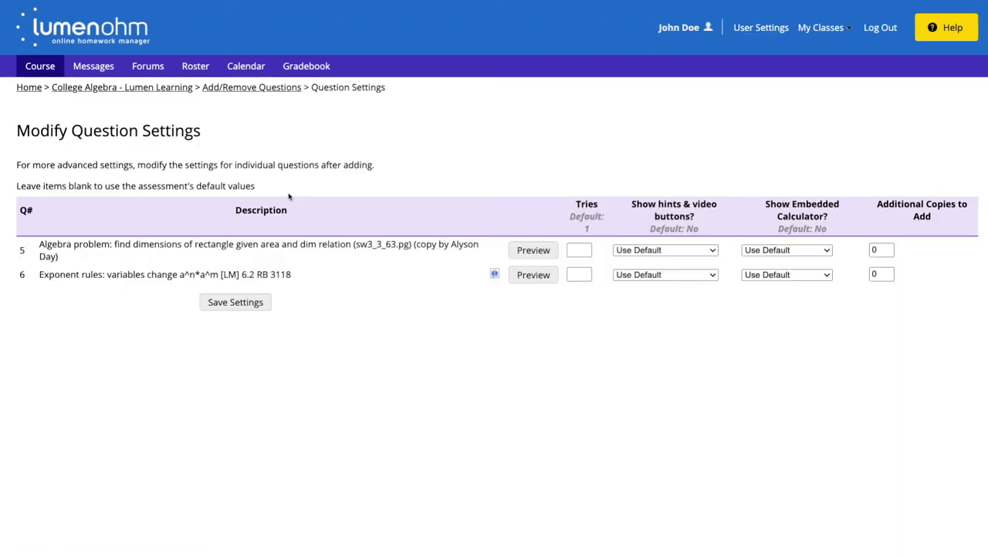
Step: Set the embedded calculator for questions 5 and 6 to Graphing Calculator and save
{"action": "left_click", "coordinate": [813, 251]}
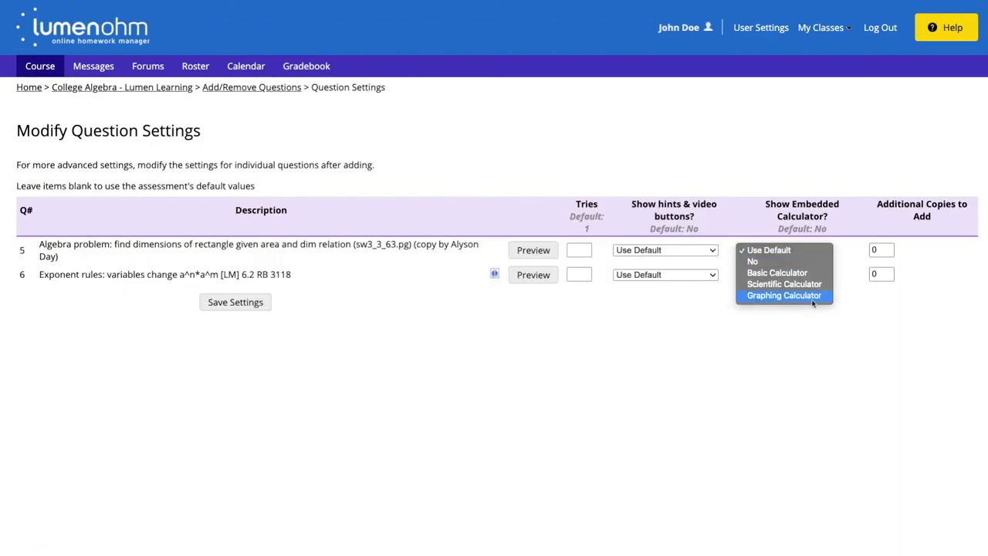
{"action": "left_click", "coordinate": [812, 298]}
{"action": "left_click", "coordinate": [807, 276]}
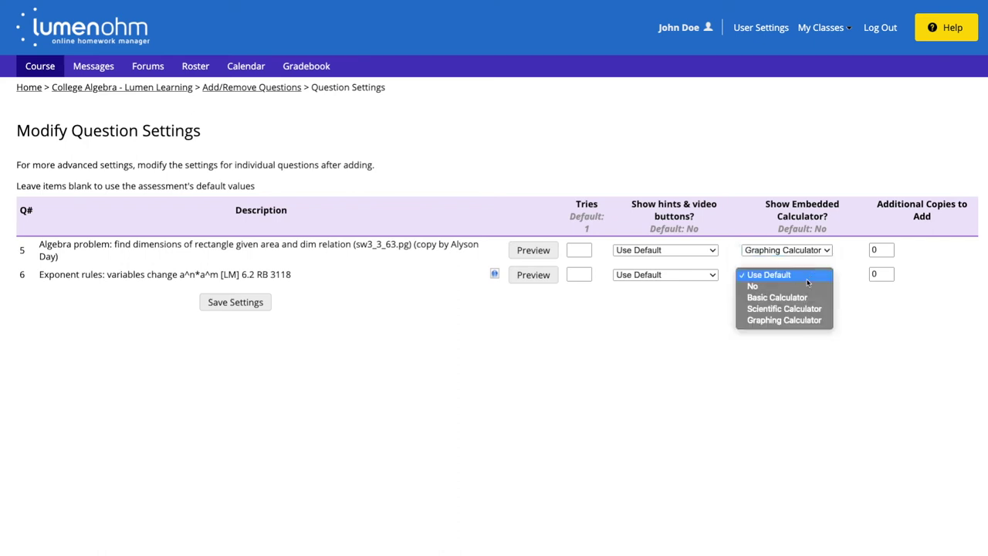
{"action": "left_click", "coordinate": [807, 319]}
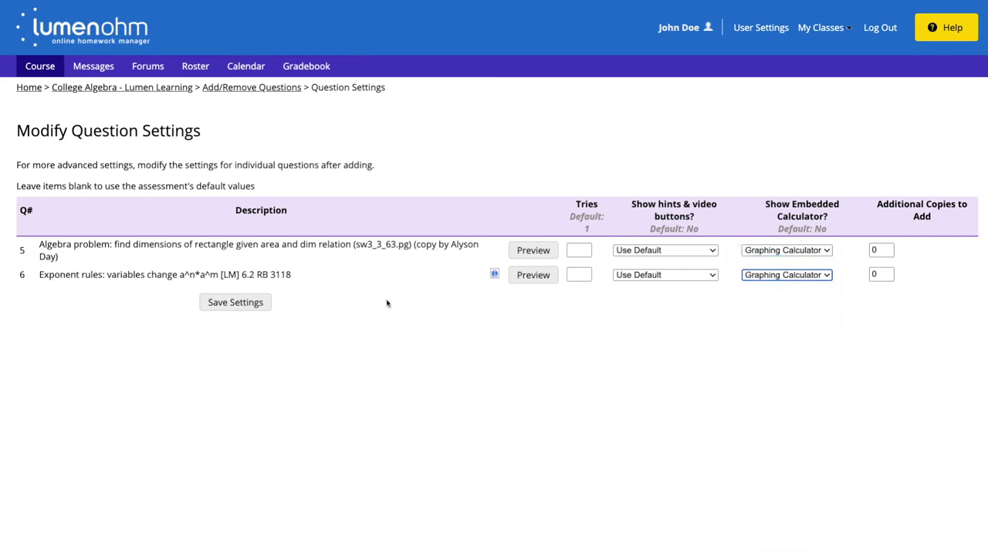
{"action": "left_click", "coordinate": [224, 308]}
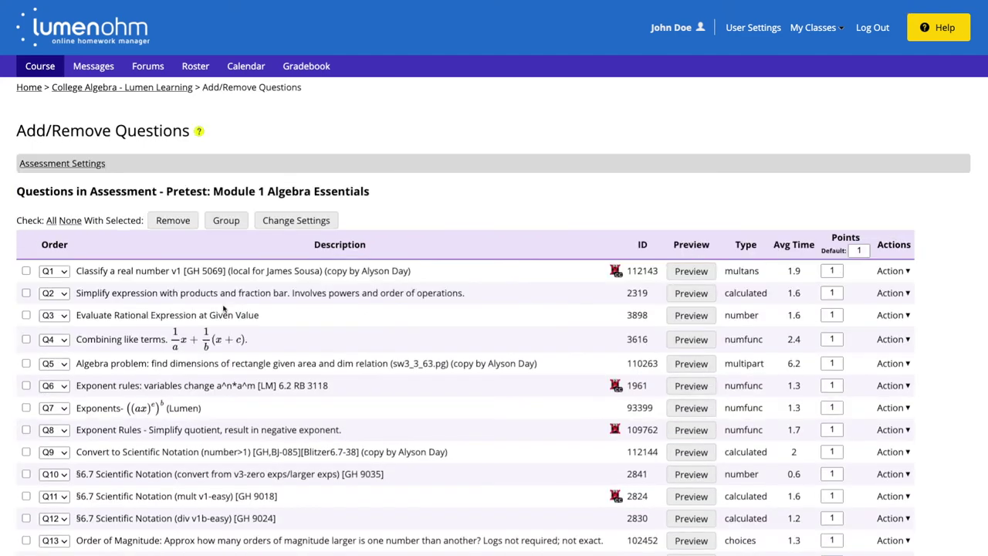
Step: Finish editing and open the Pretest: Module 1 Algebra Essentials start page from the course page
{"action": "scroll", "coordinate": [224, 309], "scroll_direction": "down", "scroll_amount": 3}
{"action": "scroll", "coordinate": [224, 309], "scroll_direction": "down", "scroll_amount": 3}
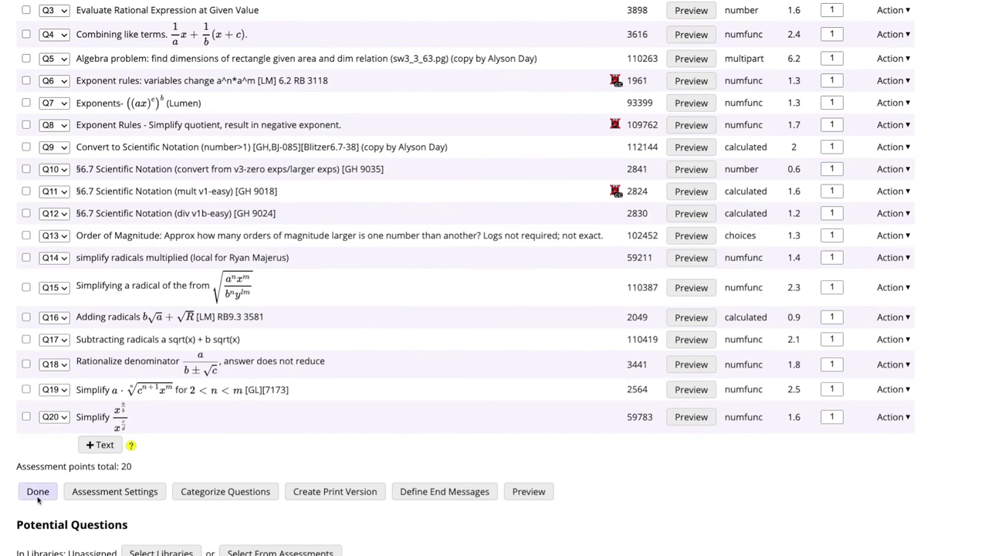
{"action": "left_click", "coordinate": [38, 494]}
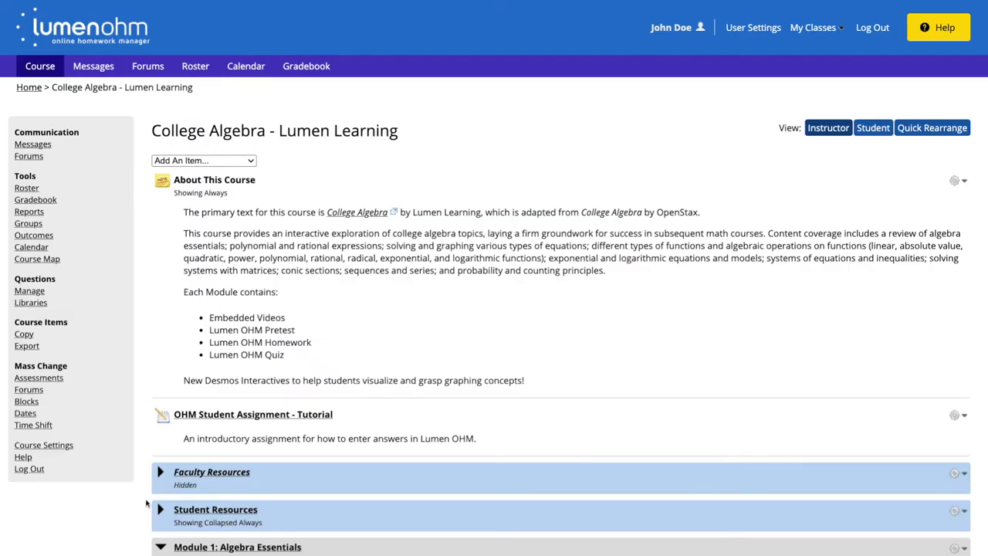
{"action": "scroll", "coordinate": [499, 421], "scroll_direction": "down", "scroll_amount": 4}
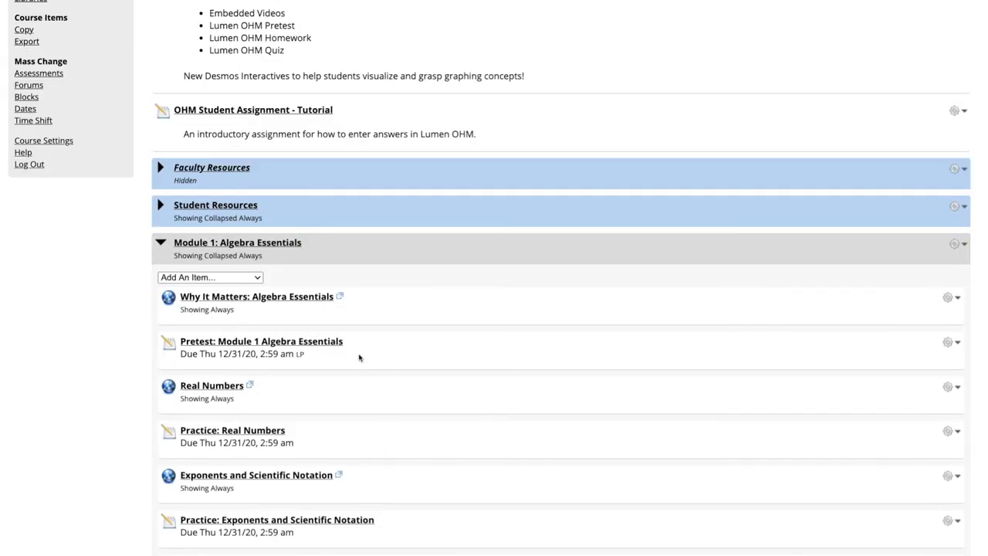
{"action": "left_click", "coordinate": [317, 346]}
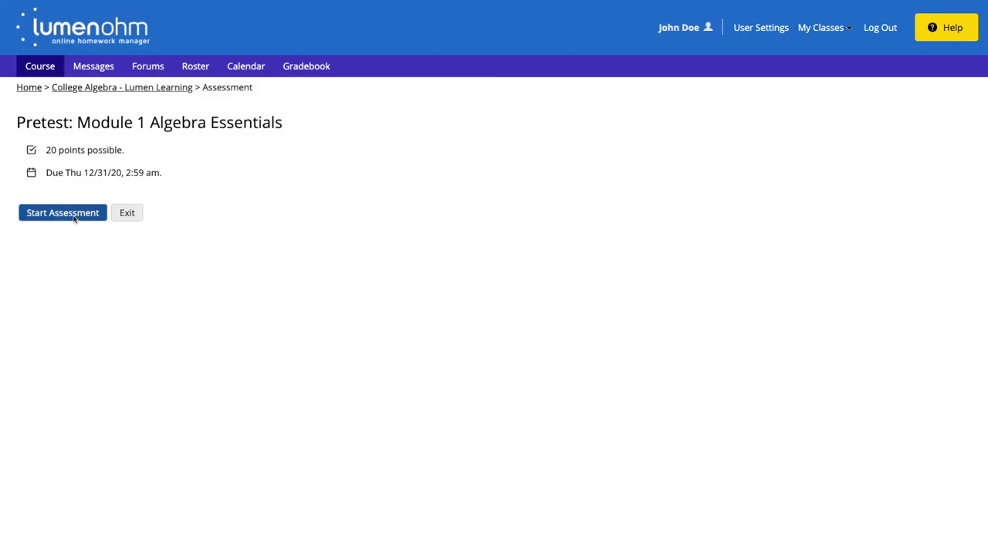
Step: Start the pretest as a student and check the calculators on Questions 1 through 3
{"action": "left_click", "coordinate": [74, 219]}
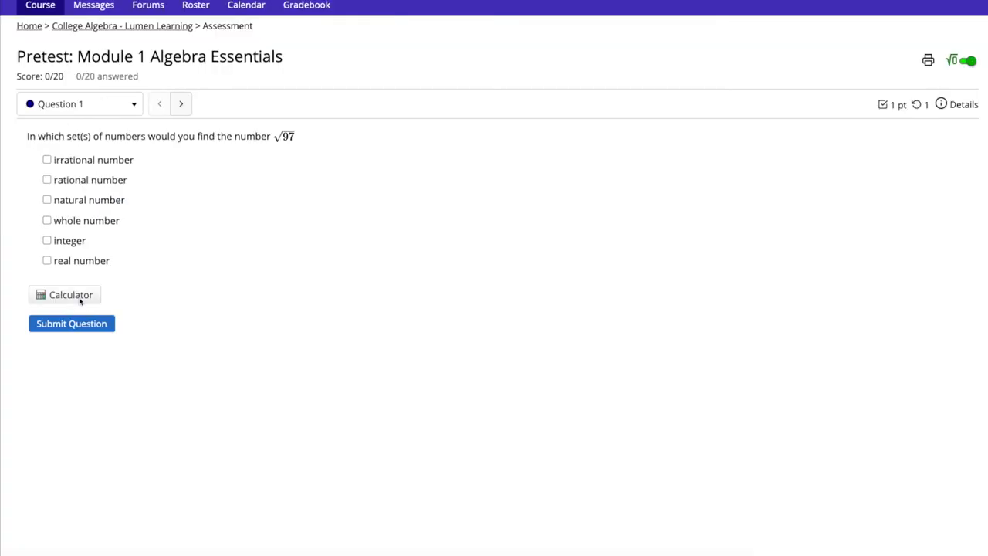
{"action": "left_click", "coordinate": [79, 300]}
{"action": "left_click", "coordinate": [346, 299]}
{"action": "left_click", "coordinate": [131, 110]}
{"action": "left_click", "coordinate": [88, 157]}
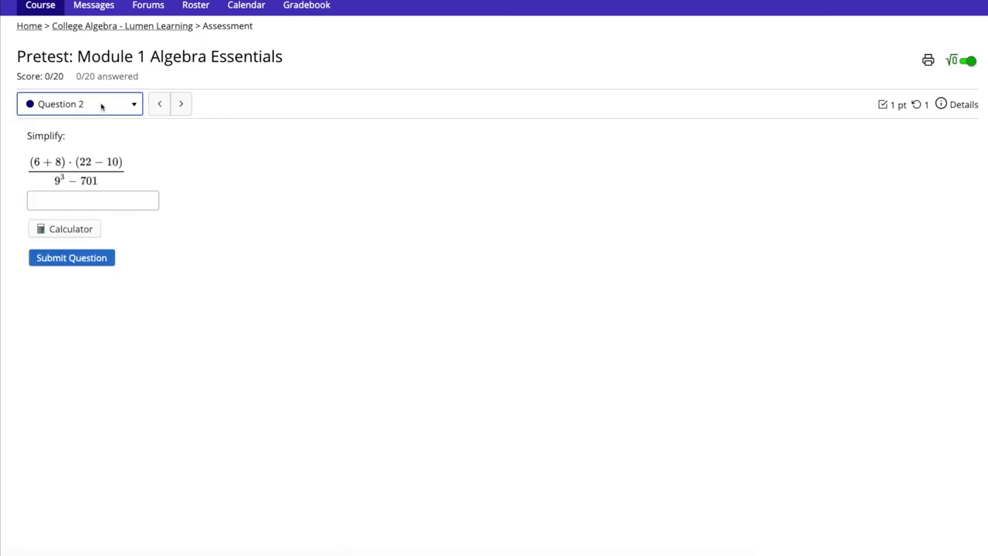
{"action": "left_click", "coordinate": [101, 107]}
{"action": "left_click", "coordinate": [93, 188]}
{"action": "left_click", "coordinate": [85, 199]}
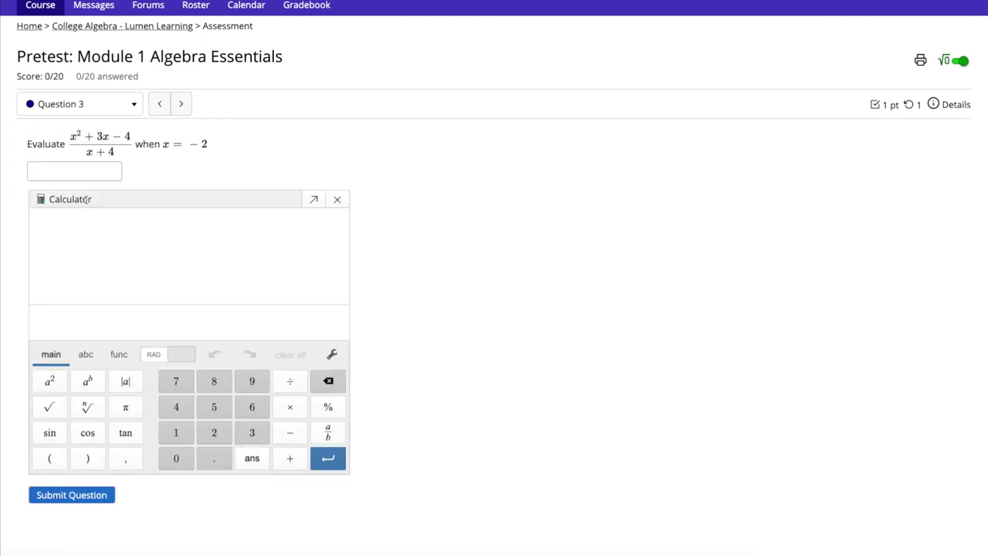
{"action": "scroll", "coordinate": [85, 199], "scroll_direction": "down", "scroll_amount": 1}
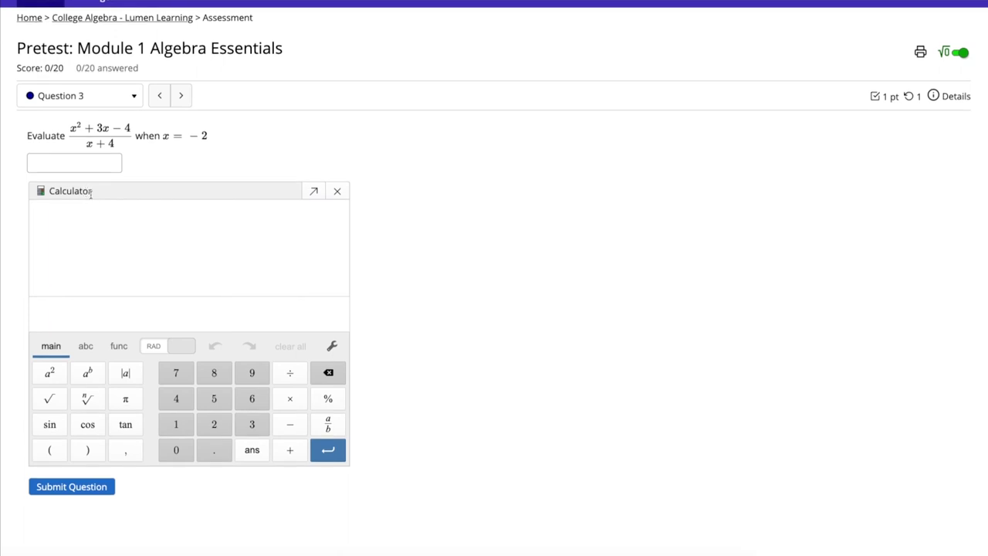
Step: Check Question 4's calculator, then open the graphing calculator on Question 5's garden problem
{"action": "left_click", "coordinate": [113, 95]}
{"action": "left_click", "coordinate": [108, 205]}
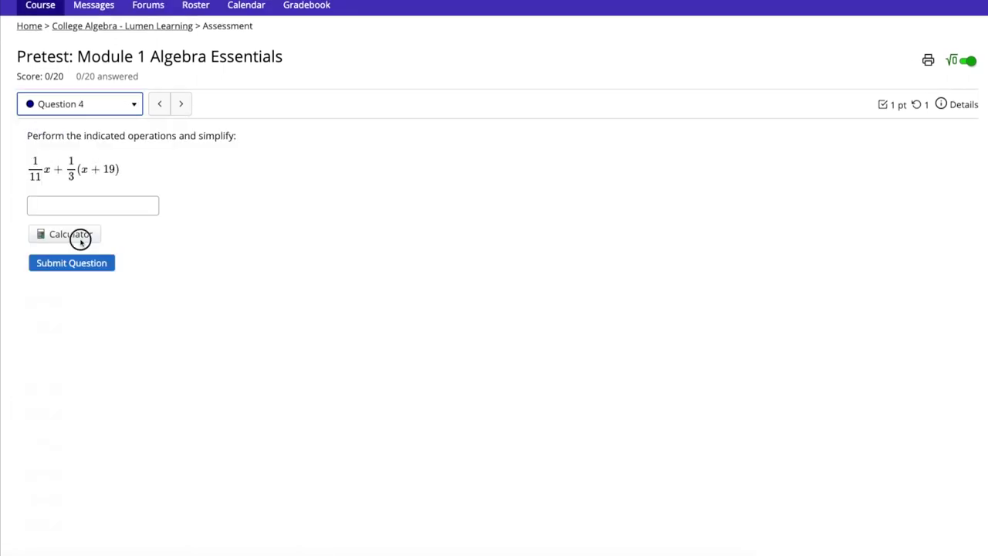
{"action": "left_click", "coordinate": [80, 238]}
{"action": "scroll", "coordinate": [93, 143], "scroll_direction": "up", "scroll_amount": 2}
{"action": "left_click", "coordinate": [93, 165]}
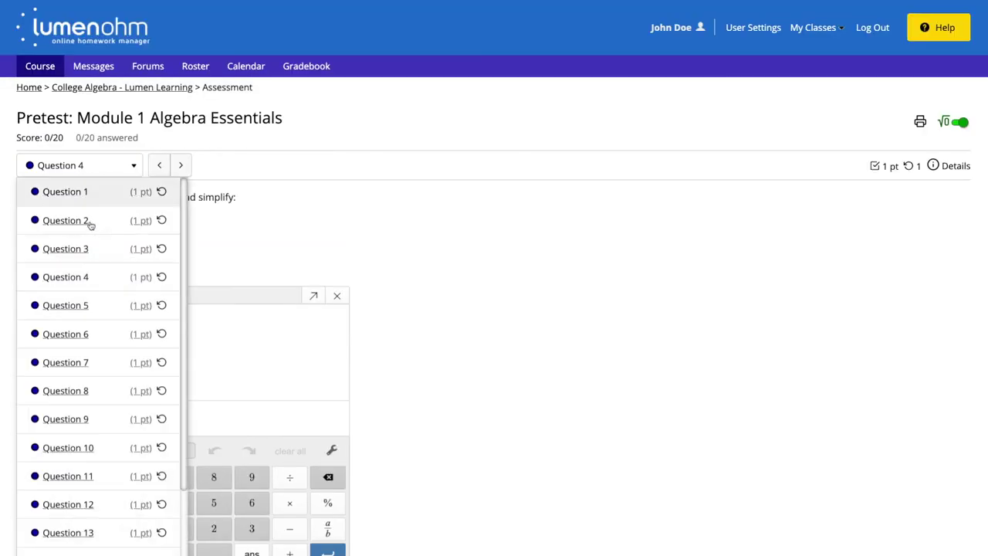
{"action": "left_click", "coordinate": [98, 305]}
{"action": "left_click", "coordinate": [78, 290]}
{"action": "scroll", "coordinate": [196, 262], "scroll_direction": "down", "scroll_amount": 1}
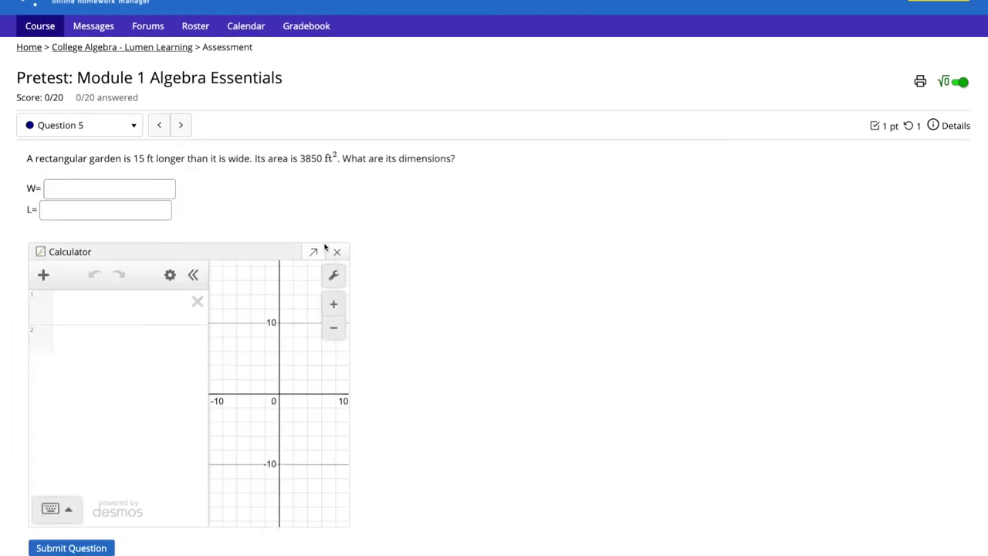
Step: Pop out Question 5's calculator into an enlarged floating window, reposition it, then close it
{"action": "left_click", "coordinate": [314, 252]}
{"action": "left_click_drag", "start_coordinate": [675, 547], "coordinate": [829, 549]}
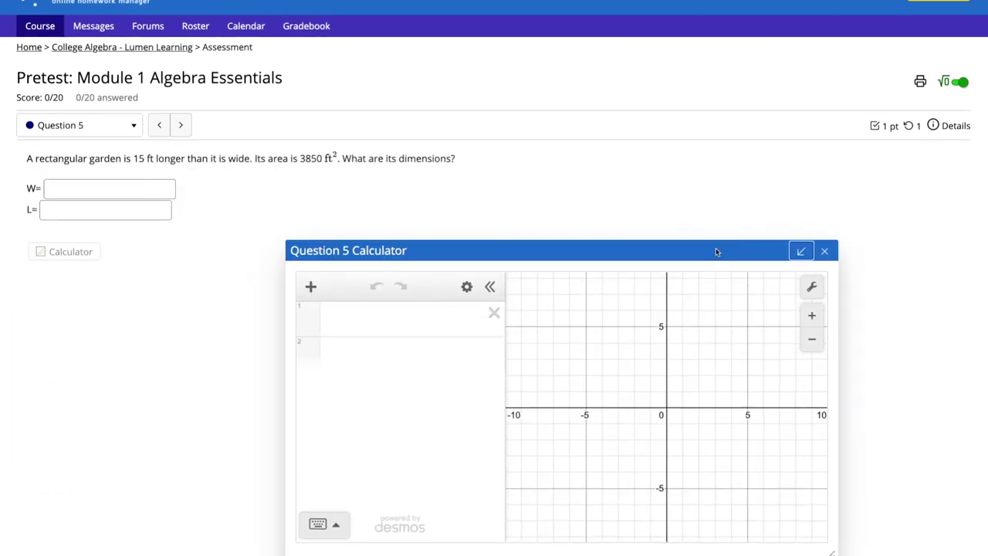
{"action": "left_click_drag", "start_coordinate": [717, 249], "coordinate": [694, 204]}
{"action": "left_click", "coordinate": [802, 206]}
Step: Go to Question 6 (x^4 · x^18) and confirm its calculator pops out as a floating window
{"action": "left_click", "coordinate": [140, 169]}
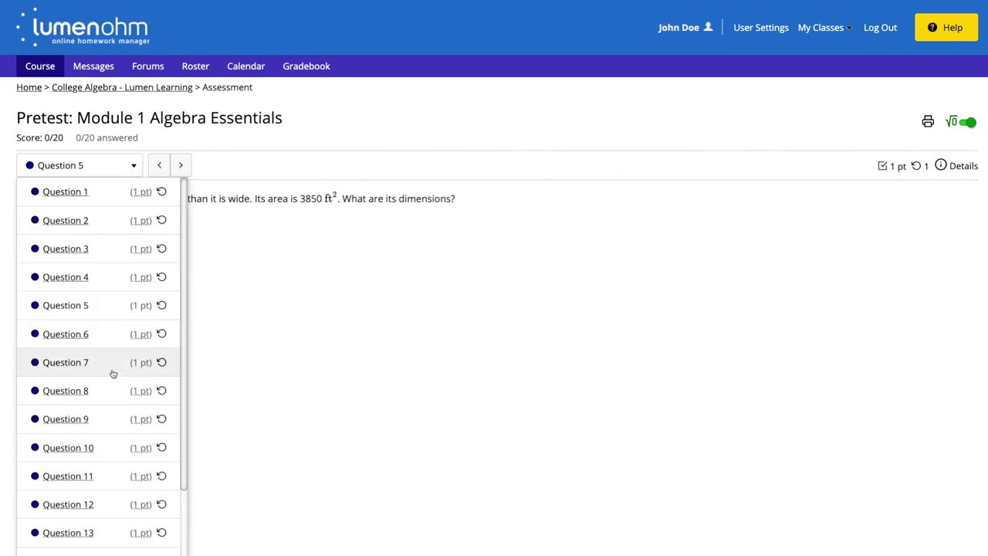
{"action": "left_click", "coordinate": [102, 342]}
{"action": "left_click", "coordinate": [70, 257]}
{"action": "left_click", "coordinate": [315, 256]}
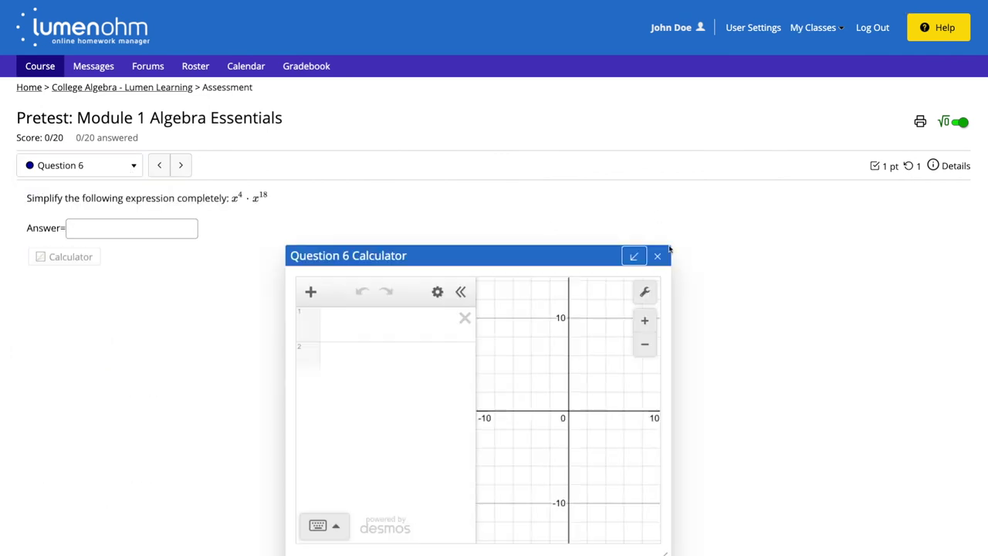
{"action": "left_click", "coordinate": [657, 256]}
{"action": "left_click", "coordinate": [103, 165]}
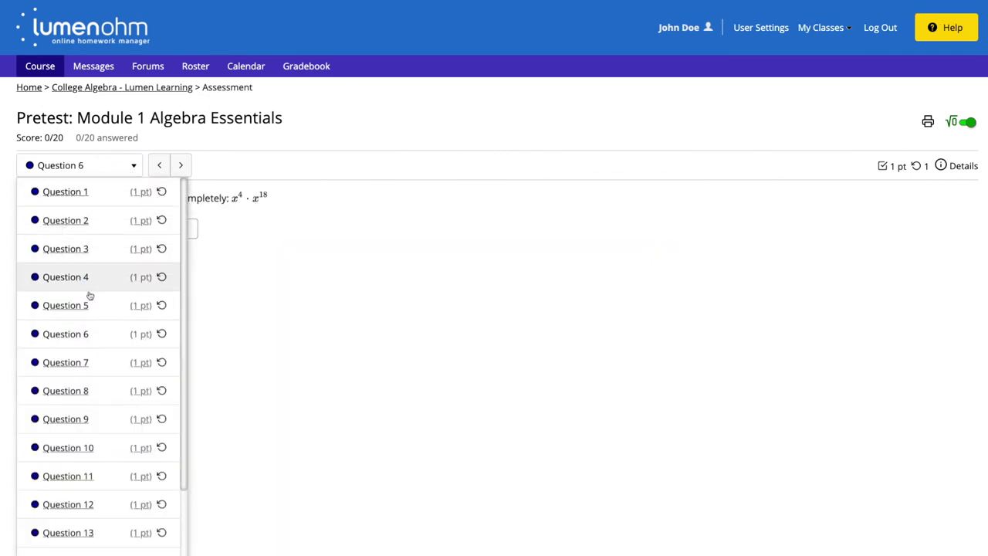